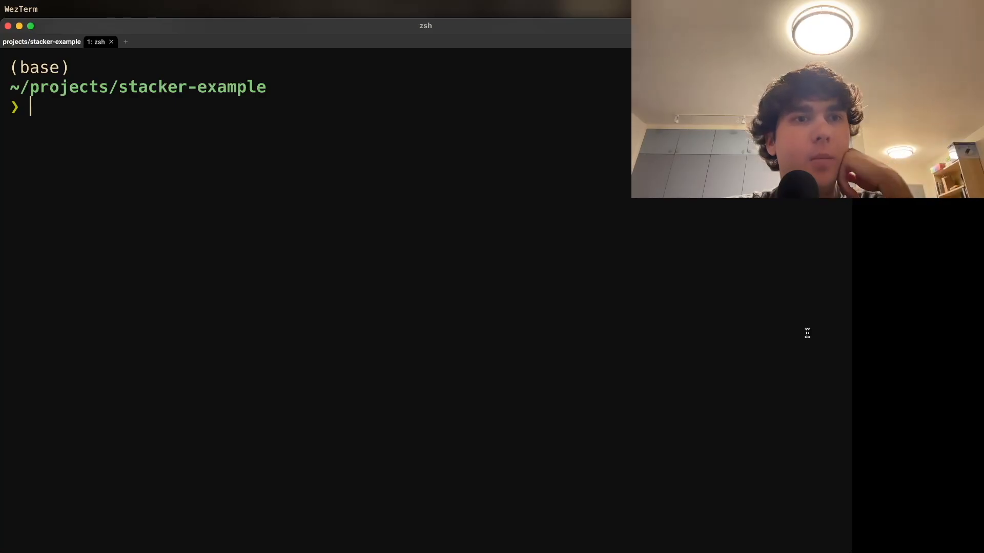
Show the stacker.nvim GitHub page, return to the terminal and launch Neovim in the project
{"action": "left_click", "coordinate": [339, 527]}
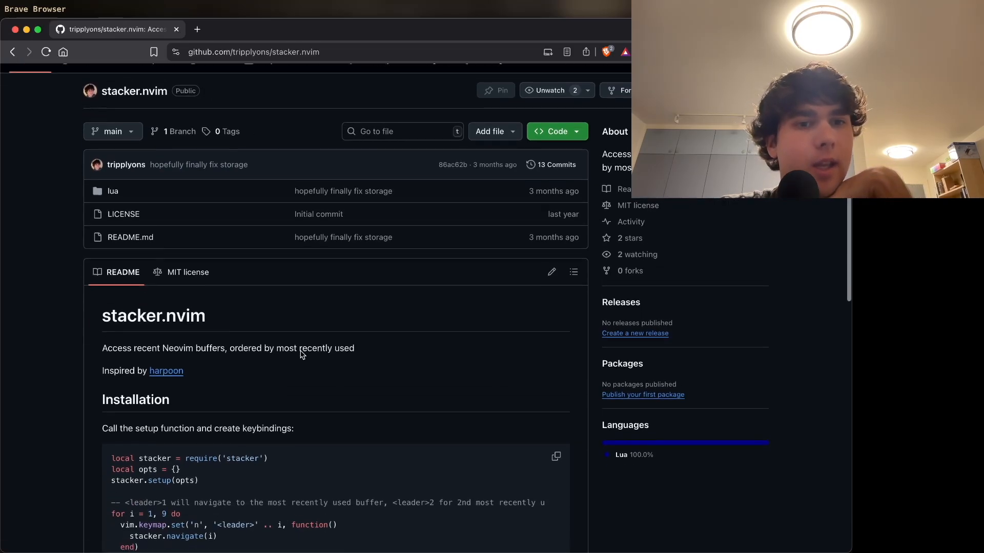
{"action": "scroll", "coordinate": [301, 354], "scroll_direction": "down", "scroll_amount": 3}
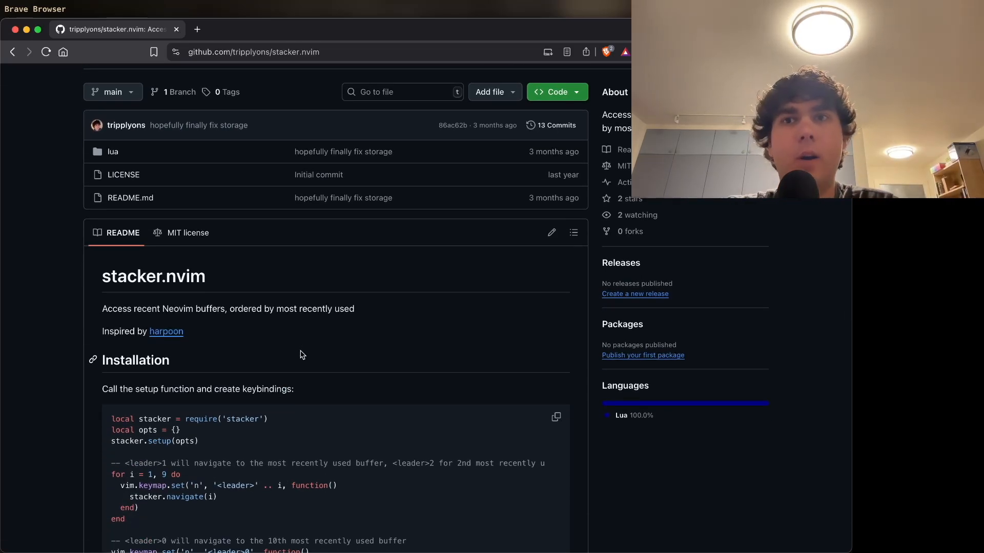
{"action": "key", "text": "ctrl+alt+shift+super+w"}
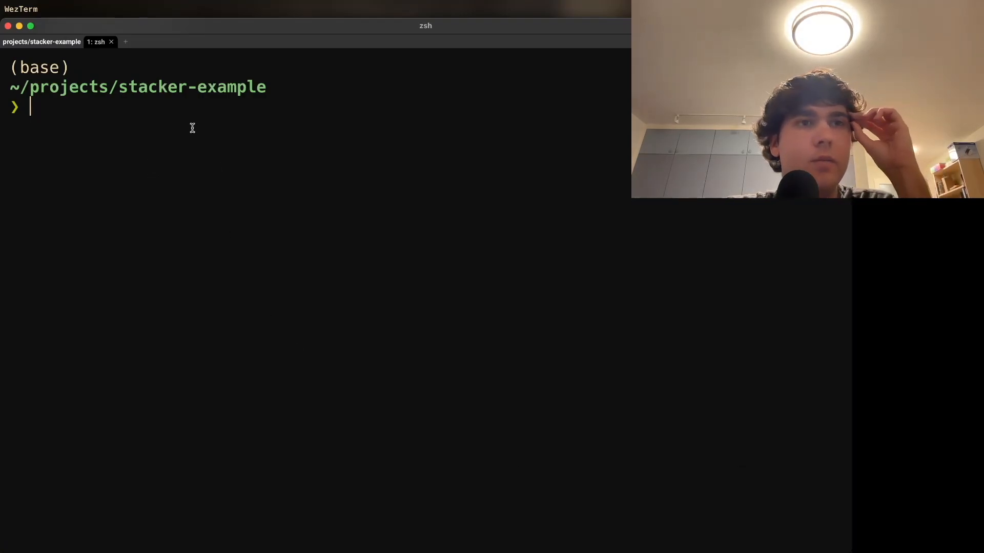
{"action": "type", "text": "nvim"}
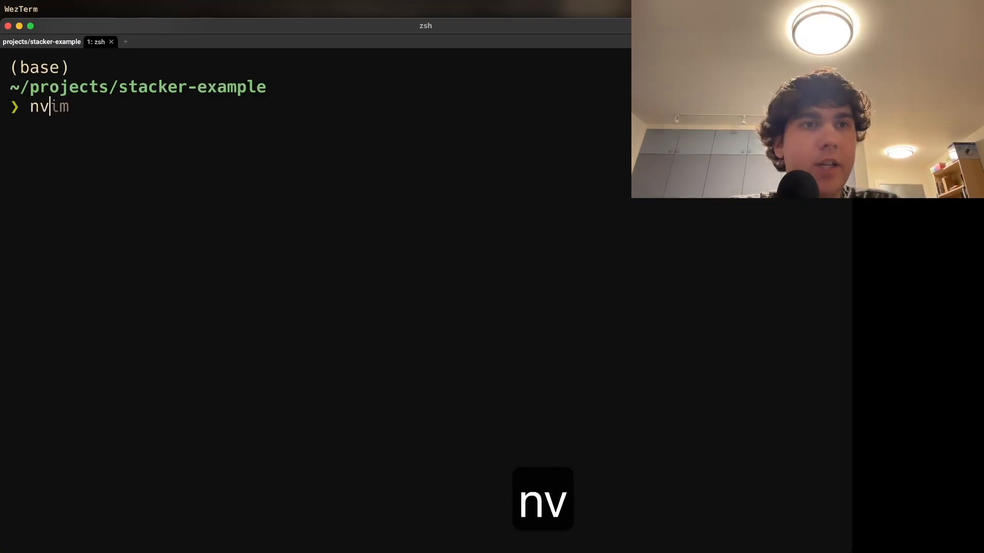
{"action": "key", "text": "Return"}
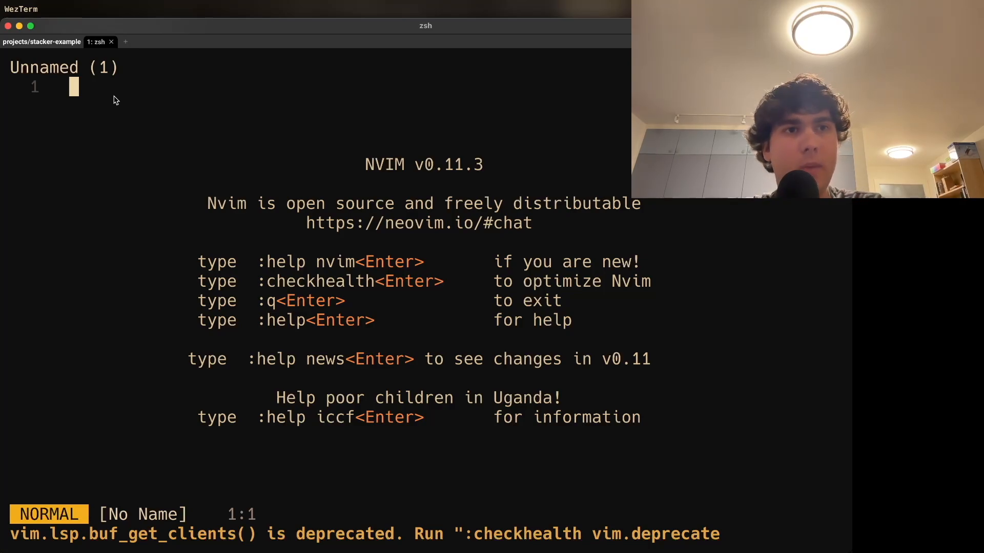
{"action": "type", "text": "it"}
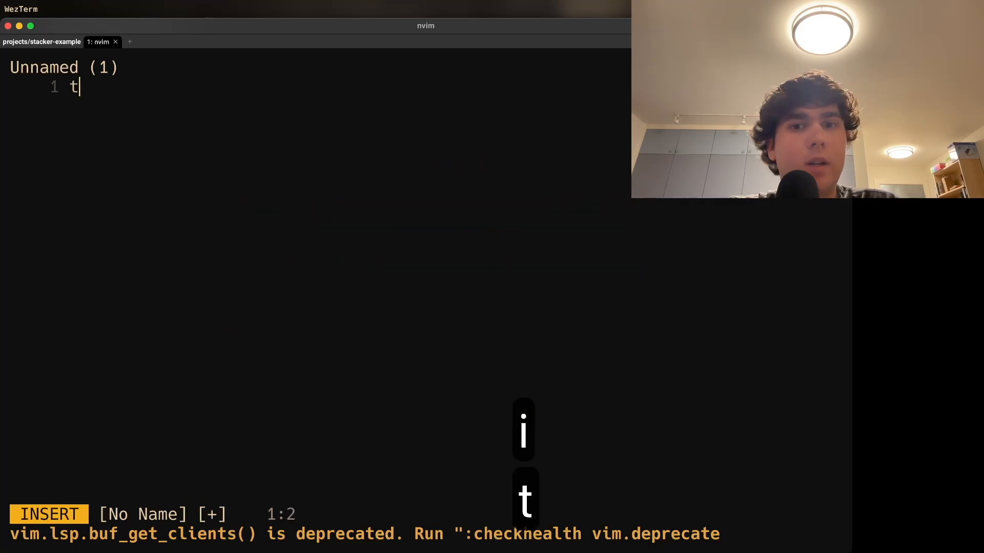
{"action": "type", "text": "st"}
Write test in Unnamed (1), create a new empty buffer, then jump back to the most recent buffer
{"action": "key", "text": "BackSpace"}
{"action": "key", "text": "BackSpace"}
{"action": "type", "text": "e"}
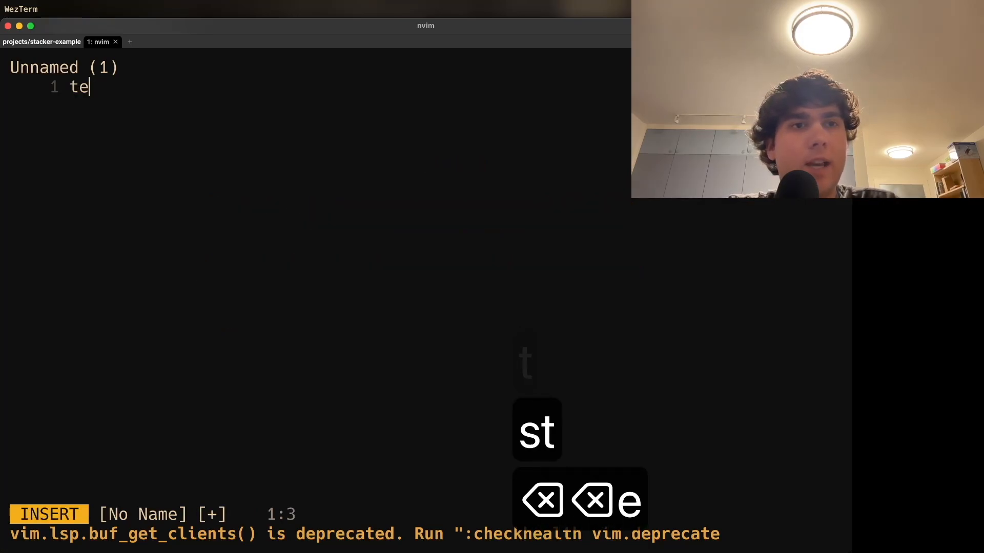
{"action": "type", "text": "st"}
{"action": "key", "text": "Escape"}
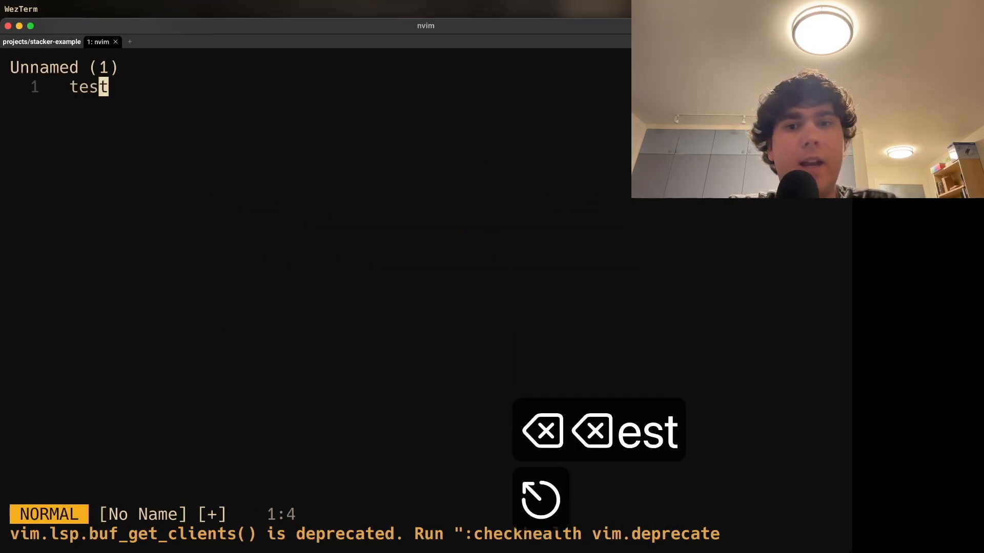
{"action": "key", "text": "space"}
{"action": "key", "text": "n"}
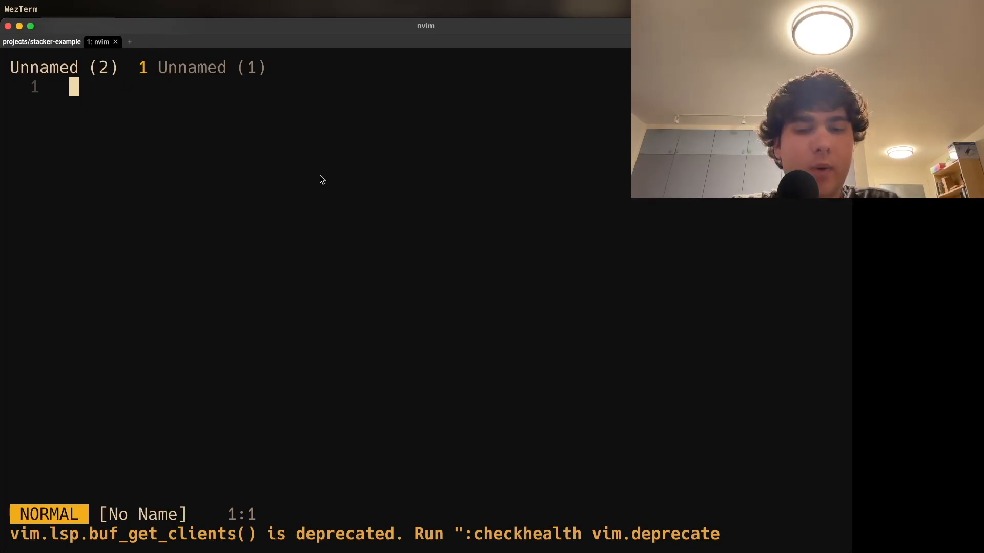
{"action": "key", "text": "space"}
{"action": "key", "text": "1"}
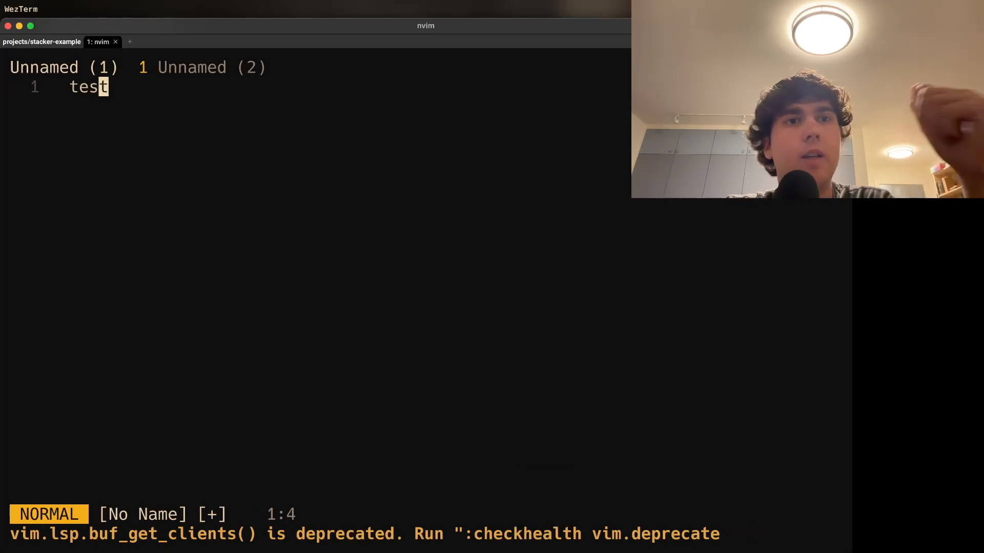
Save the buffer reading test as file1.txt
{"action": "key", "text": "space"}
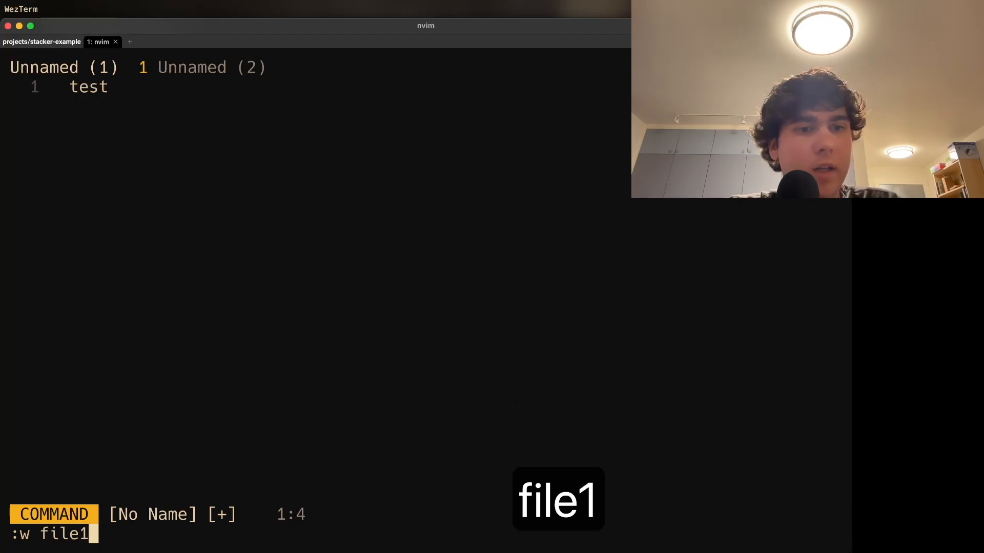
{"action": "type", "text": ".txt"}
{"action": "key", "text": "Return"}
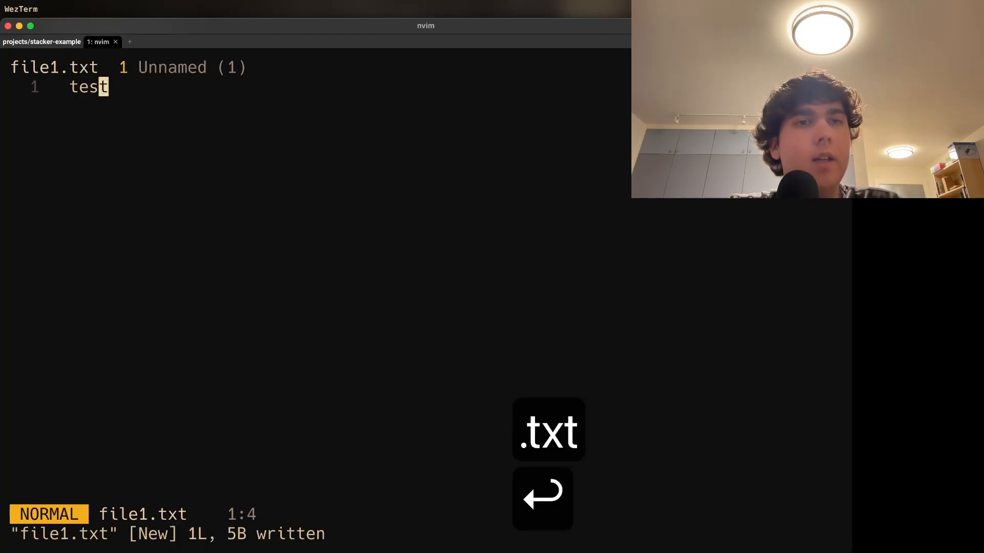
Switch to the other unnamed buffer, write test 2 and save it as file2.txt
{"action": "key", "text": "space"}
{"action": "key", "text": "1"}
{"action": "type", "text": "i"}
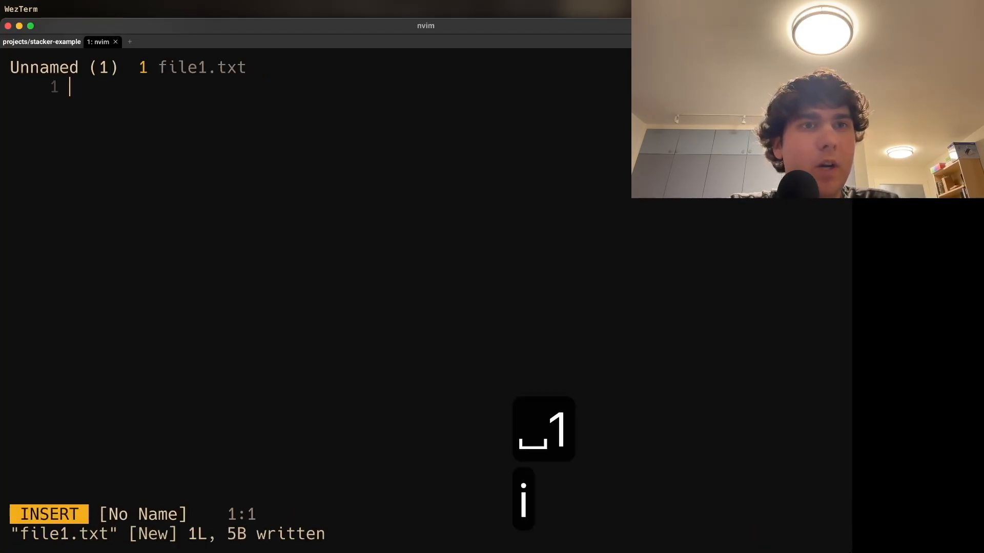
{"action": "type", "text": "test 2"}
{"action": "key", "text": "Escape"}
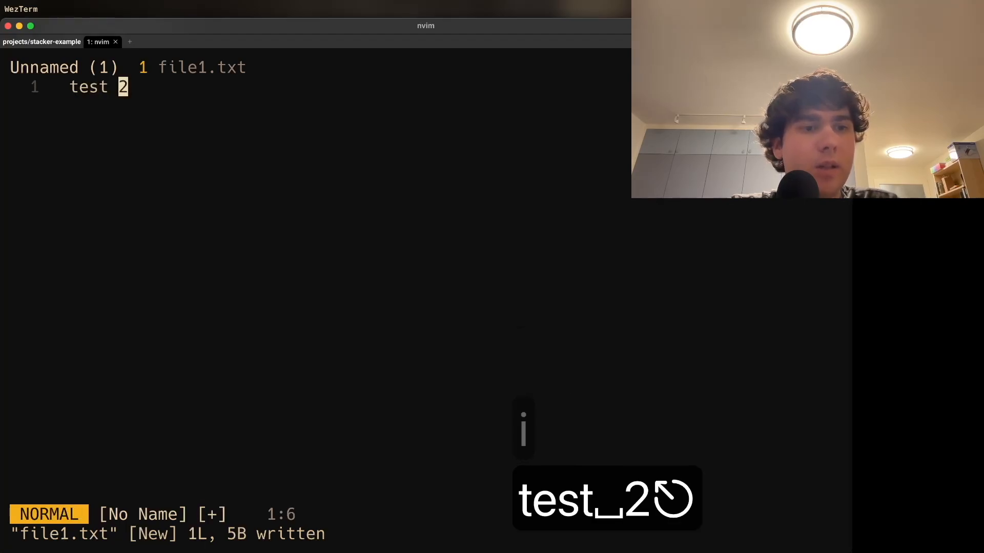
{"action": "key", "text": "colon"}
{"action": "type", "text": "w file2"}
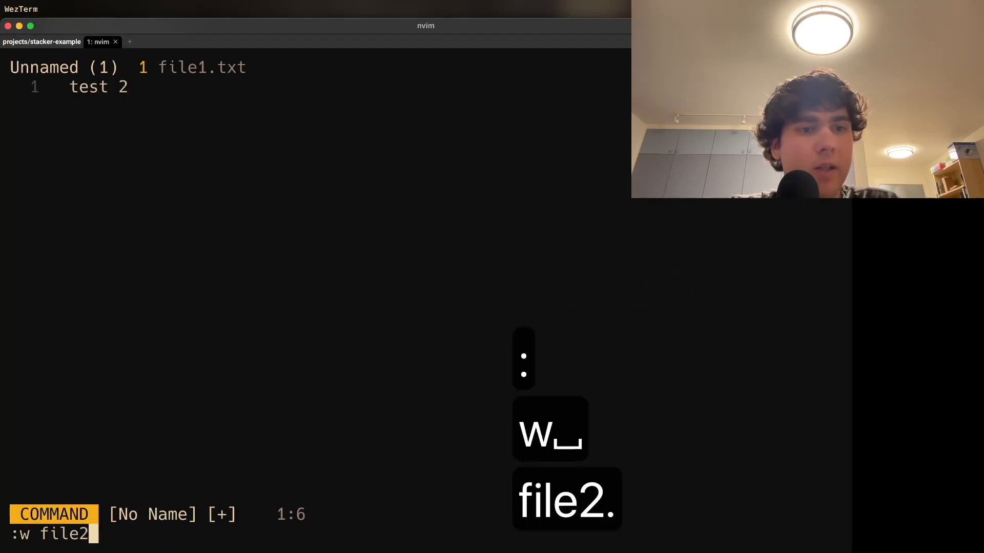
{"action": "type", "text": ".txt"}
{"action": "key", "text": "Return"}
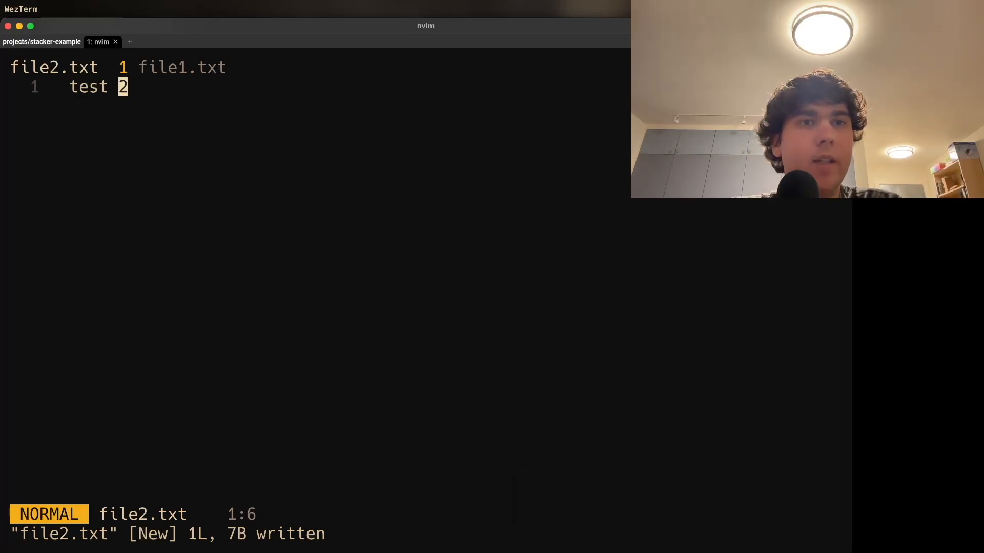
Use the NvimTree explorer to reopen file1.txt
{"action": "key", "text": "space"}
{"action": "key", "text": "e"}
{"action": "key", "text": "j"}
{"action": "key", "text": "j"}
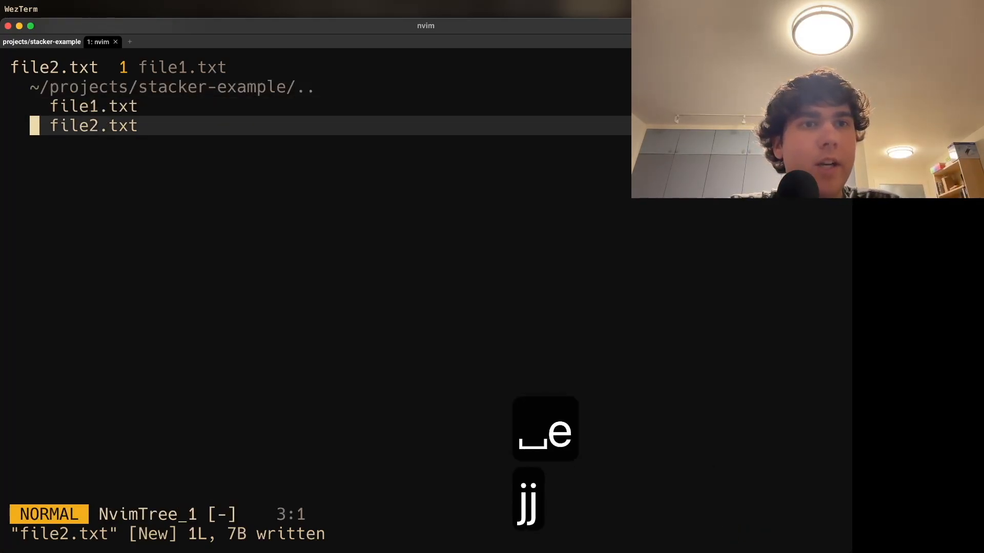
{"action": "key", "text": "k"}
{"action": "key", "text": "Return"}
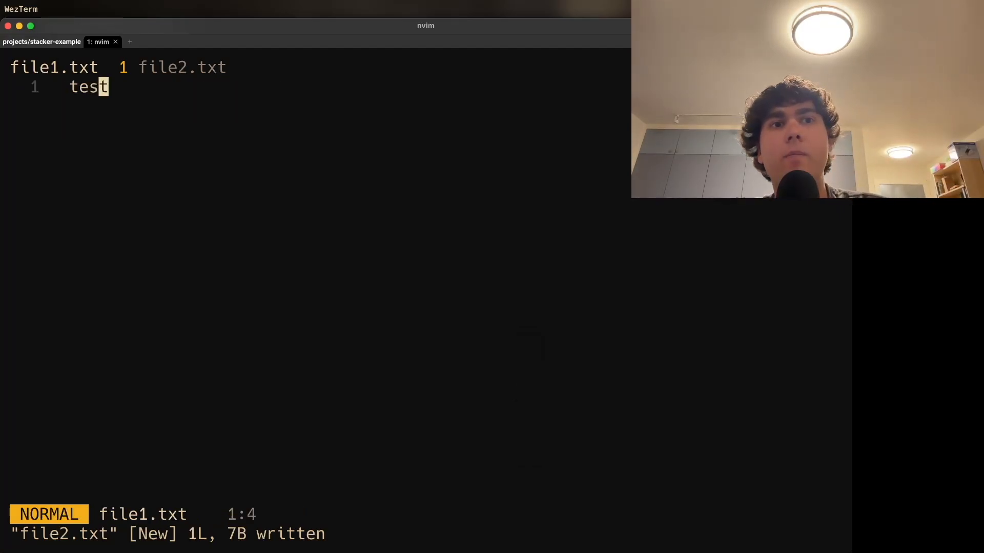
Create two unnamed buffers holding test 3 and test 4, then jump to file2.txt as the third most recent
{"action": "key", "text": "space"}
{"action": "type", "text": "ni"}
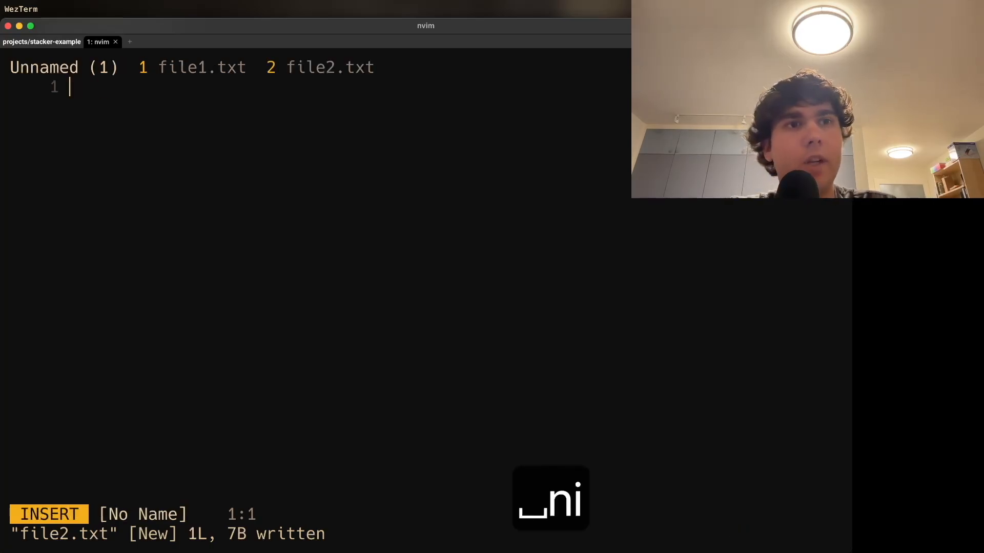
{"action": "type", "text": "test 3"}
{"action": "key", "text": "Escape"}
{"action": "key", "text": "space"}
{"action": "type", "text": "n"}
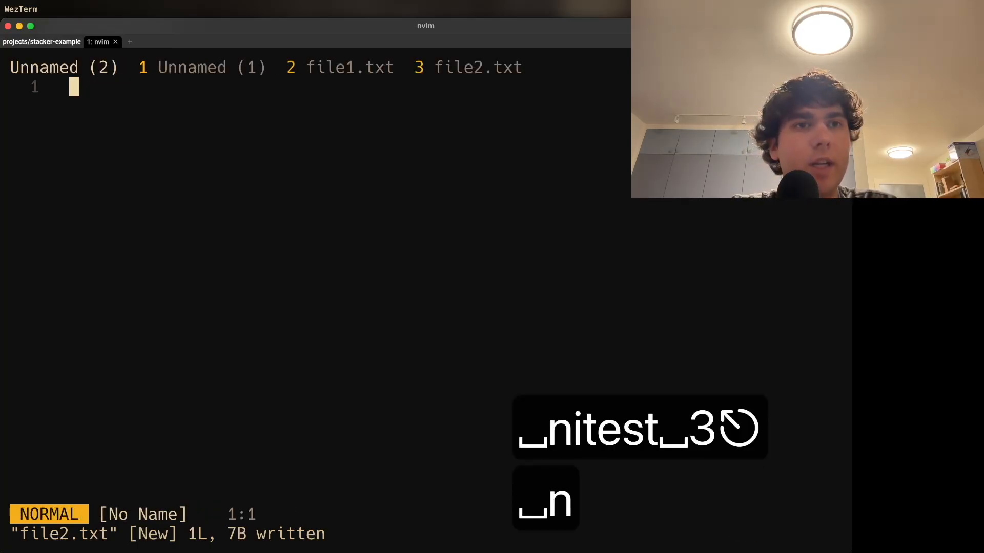
{"action": "type", "text": "itest 4"}
{"action": "key", "text": "Escape"}
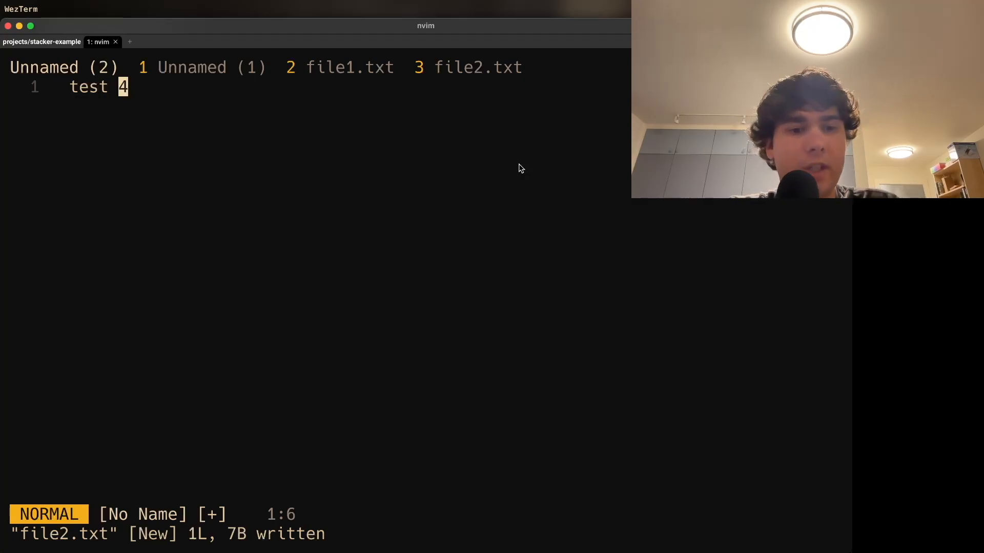
{"action": "key", "text": "space"}
{"action": "key", "text": "3"}
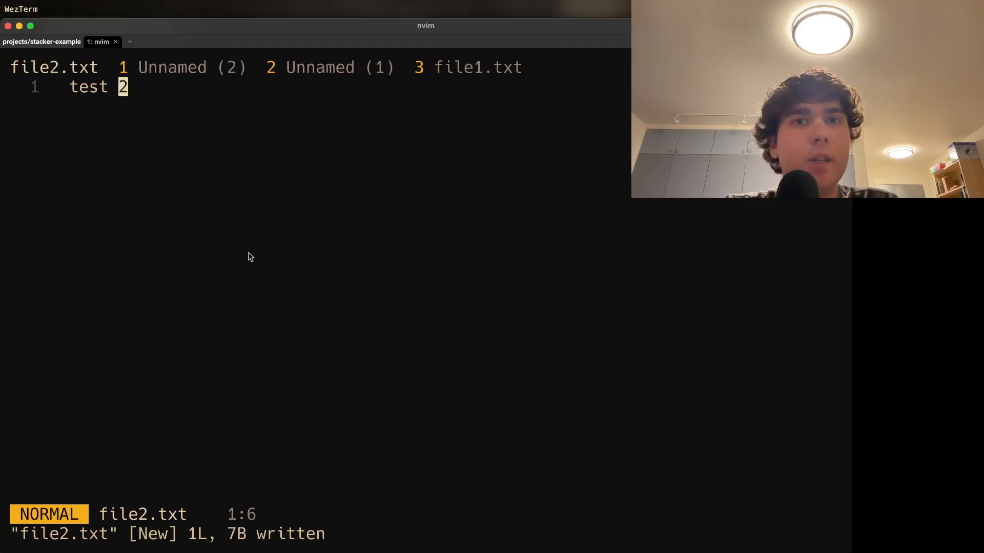
Jump to file1.txt as the third most recent buffer, then head back toward the test 4 buffer
{"action": "key", "text": "space"}
{"action": "key", "text": "3"}
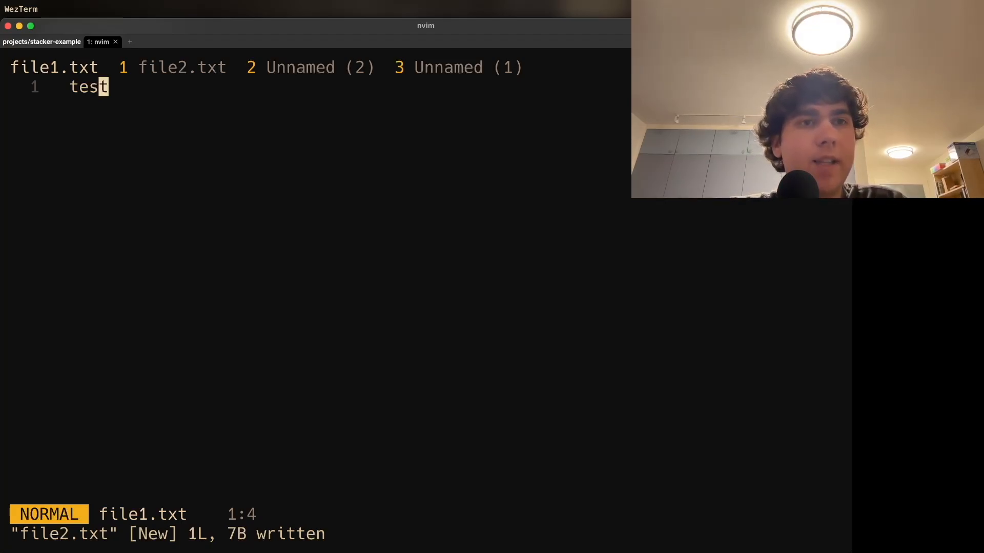
{"action": "key", "text": "space"}
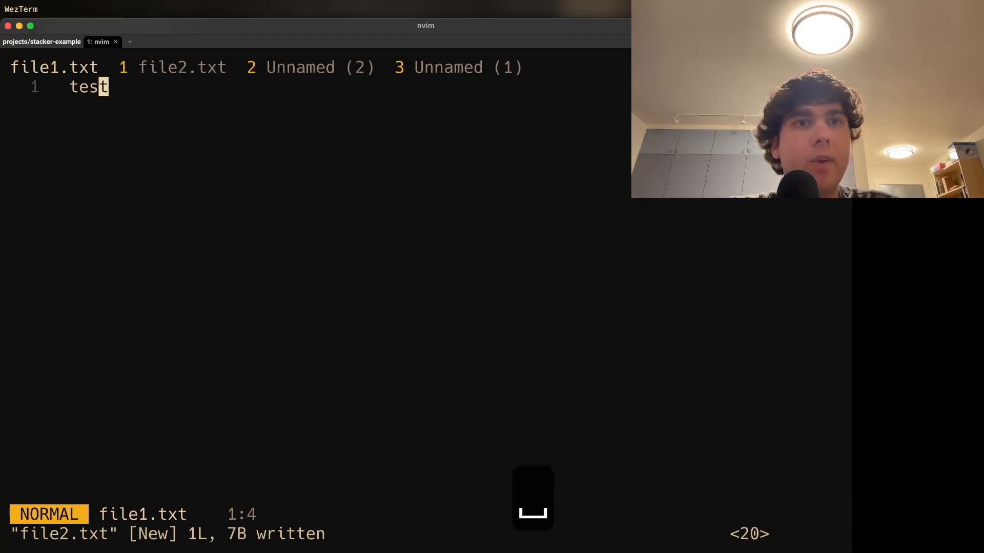
{"action": "type", "text": "2:w"}
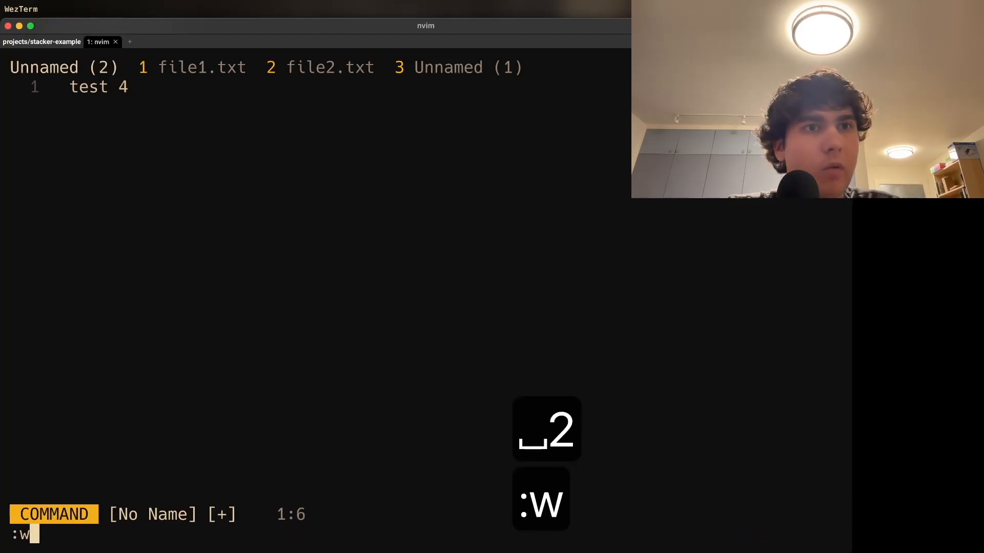
{"action": "type", "text": " file4."}
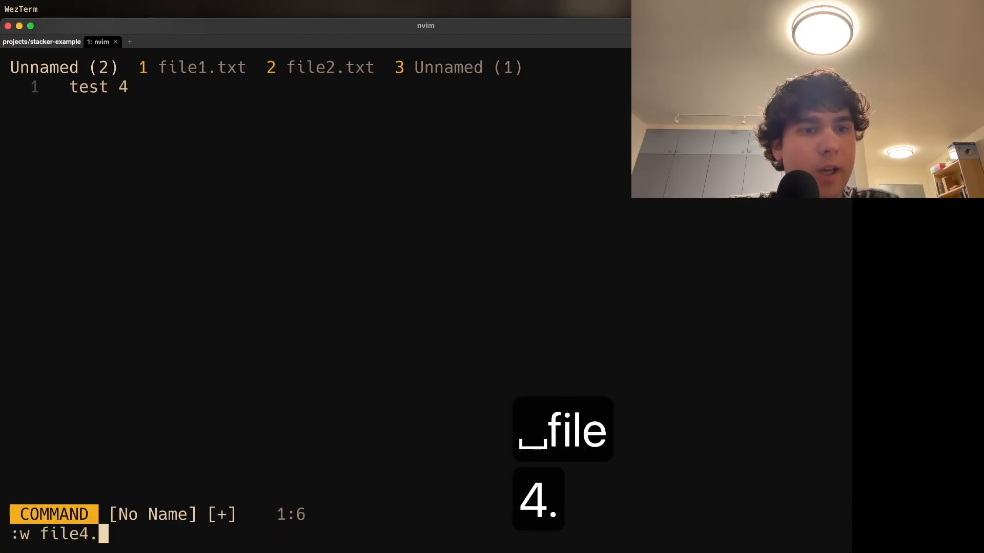
{"action": "type", "text": "txt"}
Save the test 4 buffer as file4.txt, switch to the test 3 buffer and save it as file3.txt
{"action": "key", "text": "Return"}
{"action": "key", "text": "space"}
{"action": "key", "text": "3"}
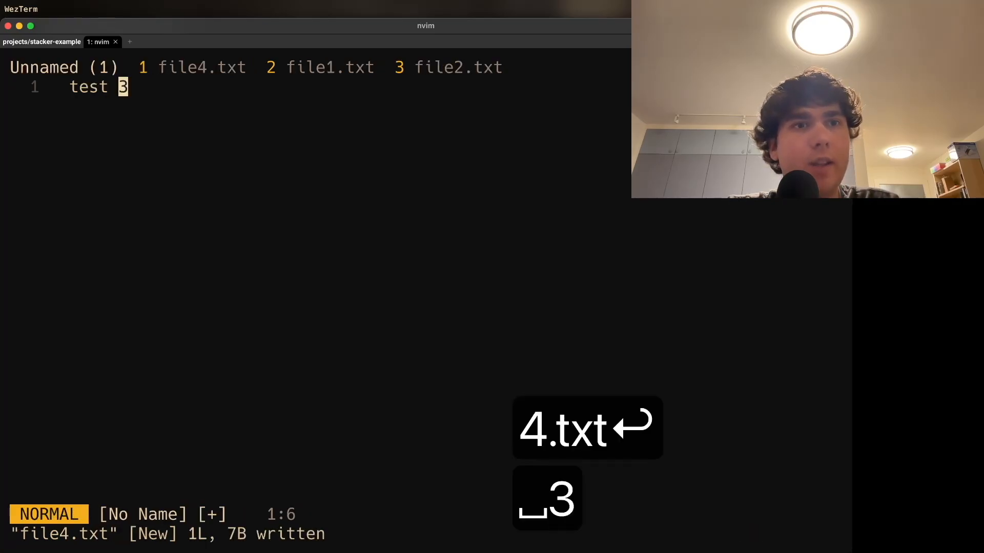
{"action": "key", "text": "colon"}
{"action": "key", "text": "BackSpace"}
{"action": "key", "text": "semicolon"}
{"action": "key", "text": "colon"}
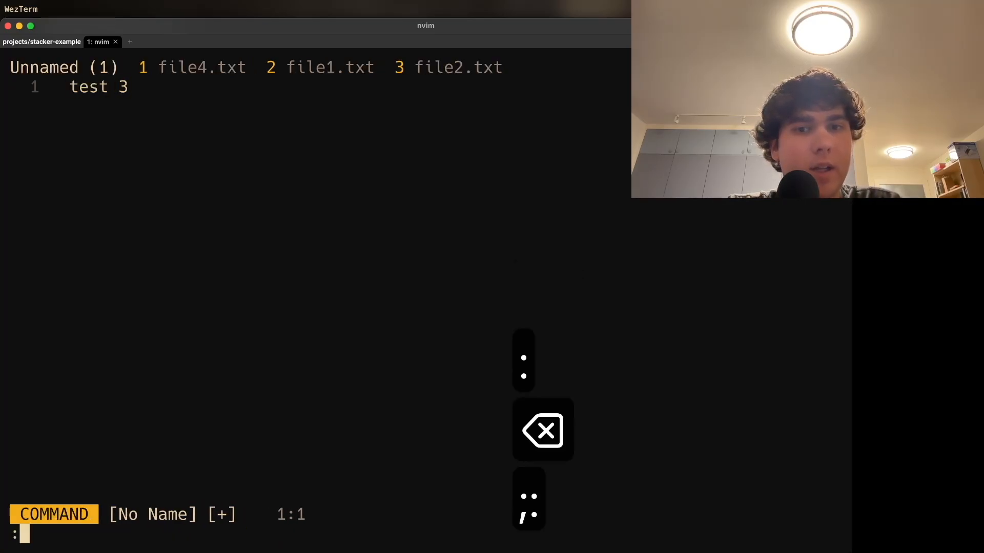
{"action": "type", "text": "w fil"}
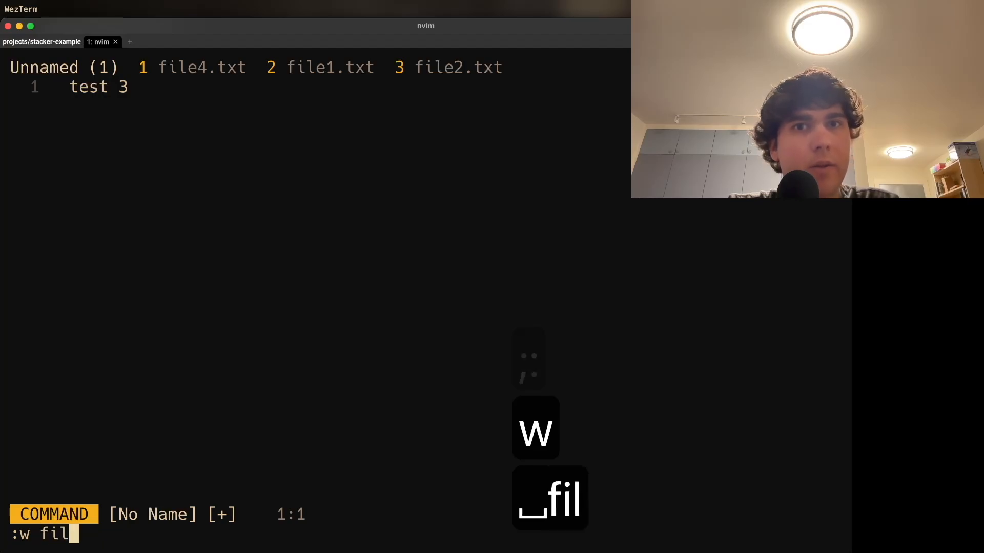
{"action": "type", "text": "e3.txt"}
{"action": "key", "text": "Return"}
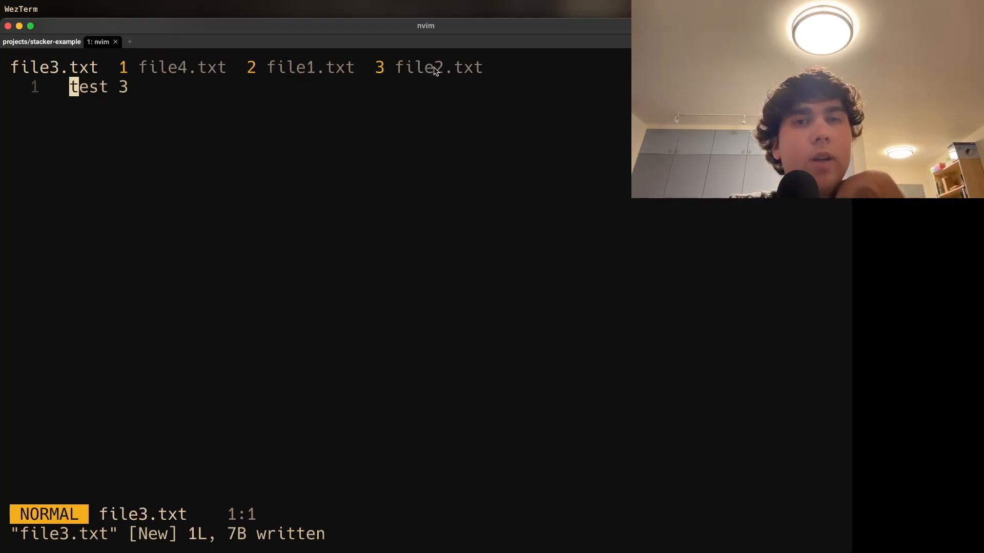
{"action": "key", "text": "ctrl+alt+shift+super+space"}
{"action": "key", "text": "ctrl+alt+shift+super+space"}
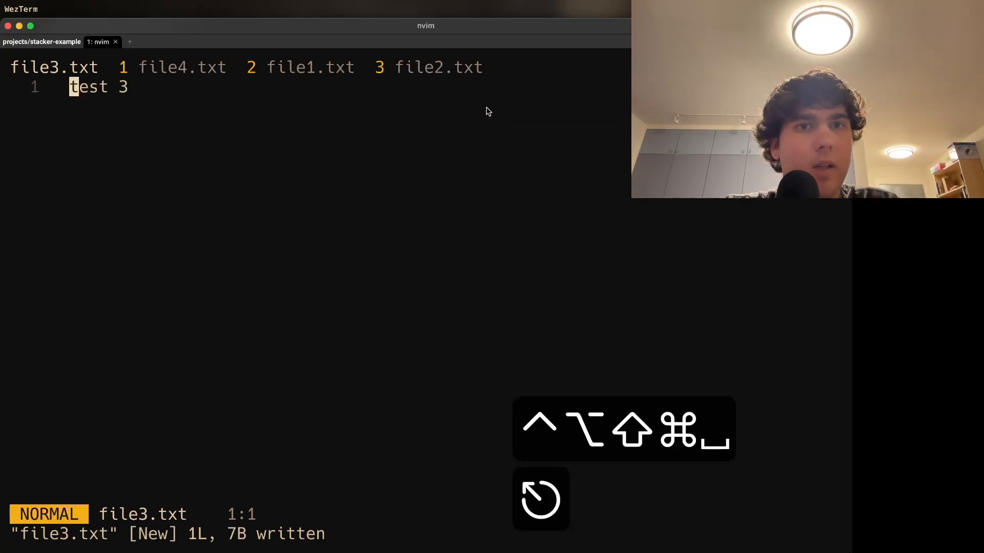
{"action": "type", "text": ":q"}
Quit Neovim to the shell and relaunch it, restoring the same buffer order
{"action": "key", "text": "Return"}
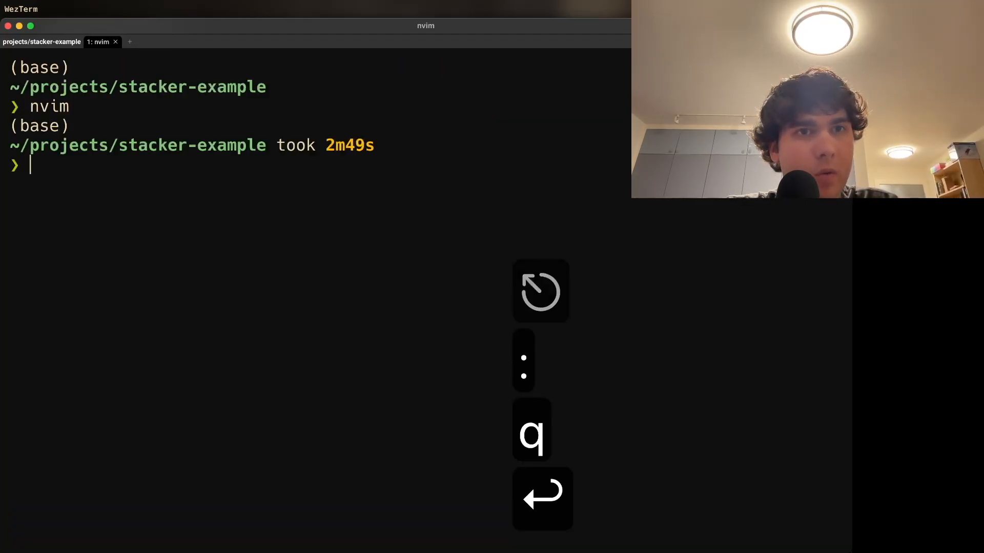
{"action": "type", "text": "nvim"}
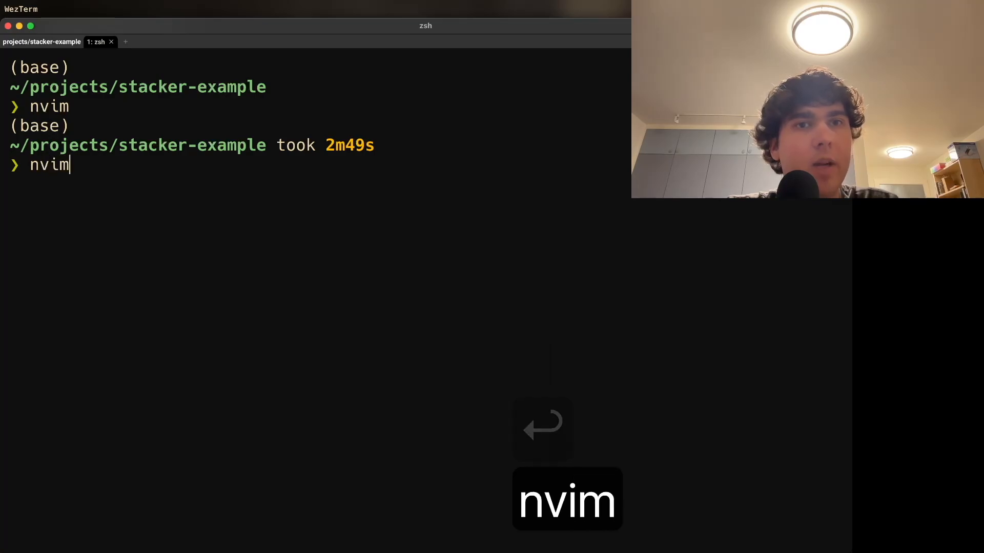
{"action": "key", "text": "Return"}
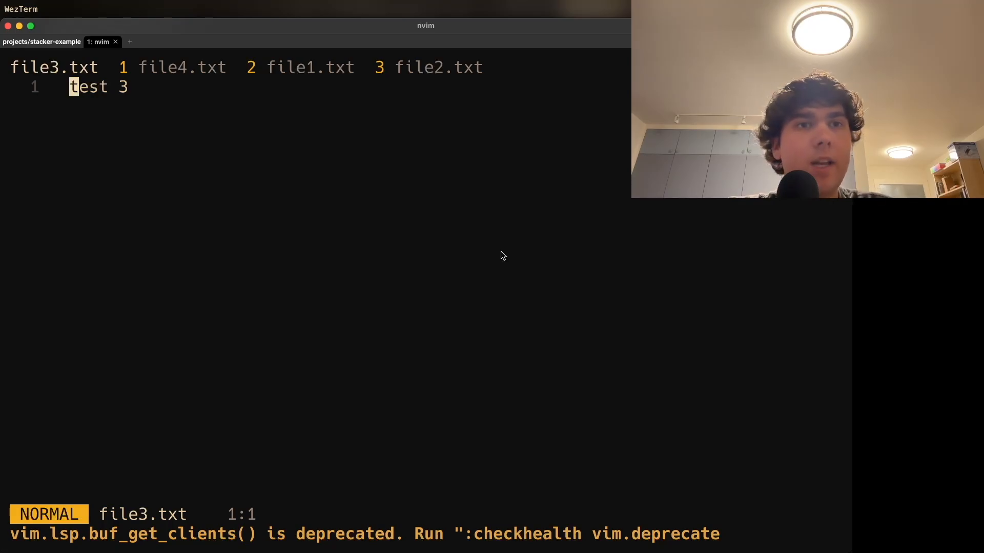
{"action": "type", "text": ":b"}
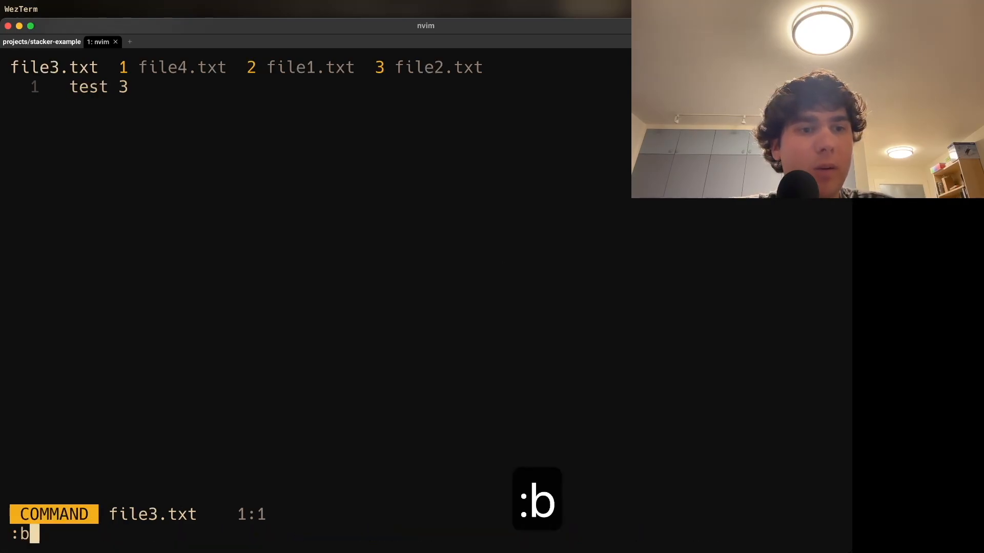
{"action": "type", "text": "d"}
Delete the file3.txt buffer with :bd and create a fresh empty buffer with :enew
{"action": "key", "text": "Return"}
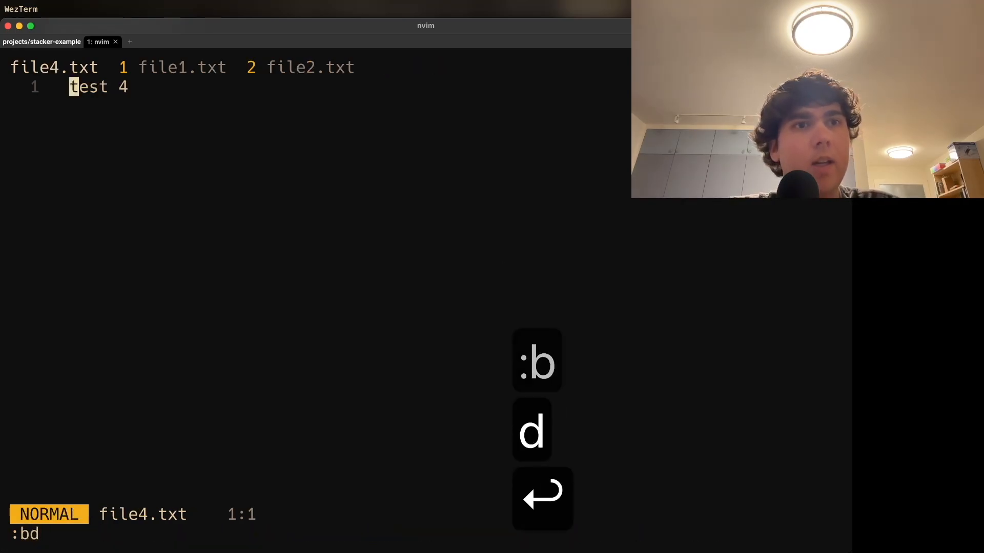
{"action": "type", "text": ":"}
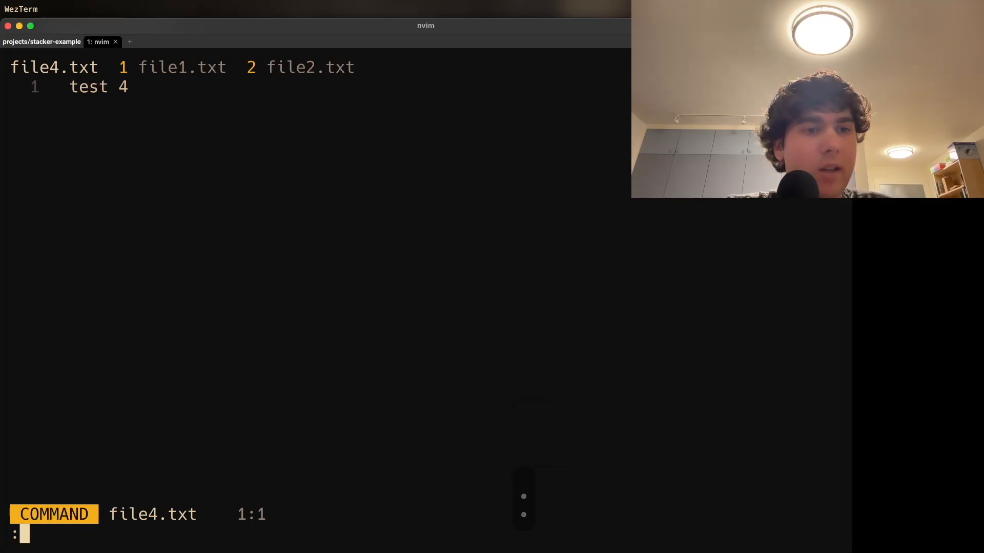
{"action": "type", "text": "enew"}
{"action": "key", "text": "Return"}
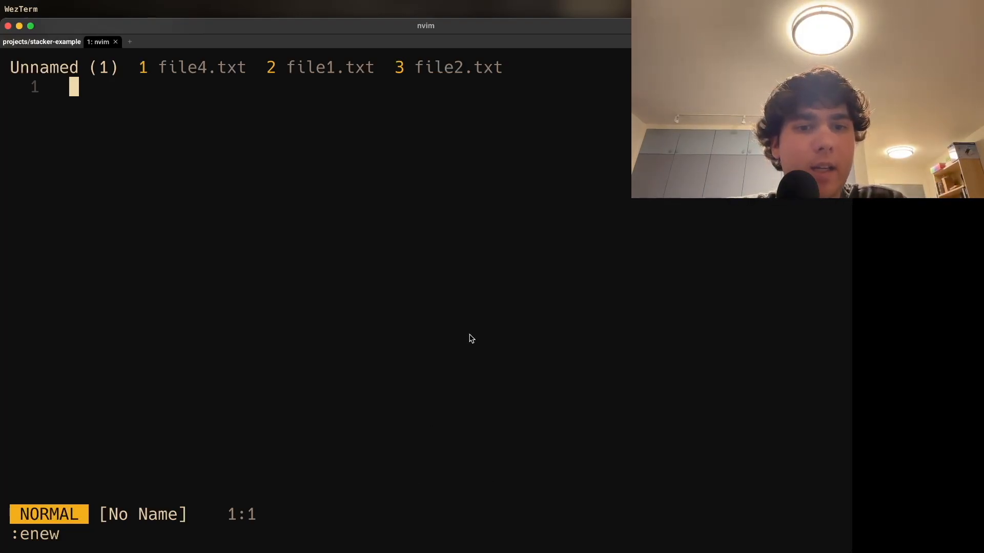
Bring Brave forward on the stacker.nvim page, zoom in and follow the harpoon link in the README
{"action": "mouse_move", "coordinate": [381, 538]}
{"action": "left_click", "coordinate": [379, 526]}
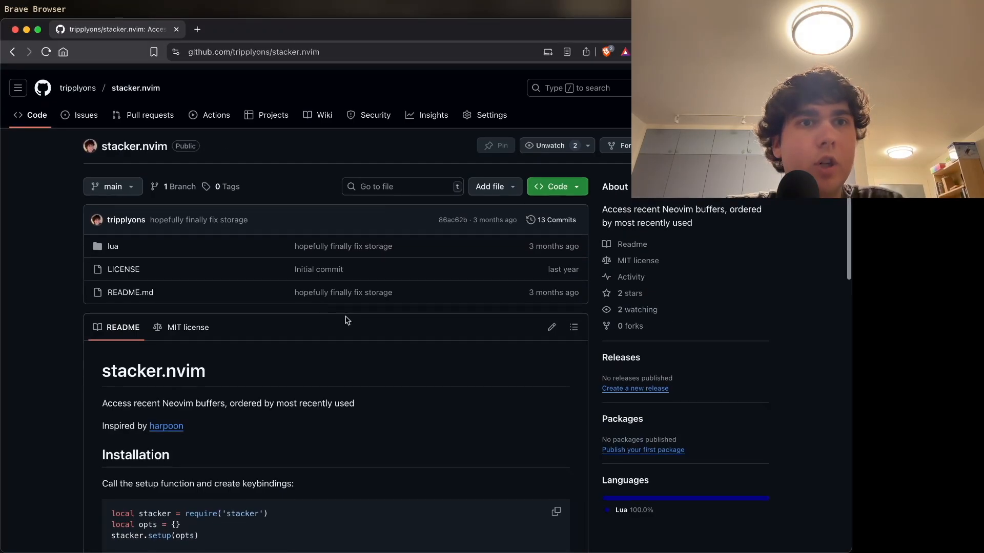
{"action": "scroll", "coordinate": [346, 323], "scroll_direction": "up", "scroll_amount": 5}
{"action": "key", "text": "super+equal"}
{"action": "key", "text": "super+equal"}
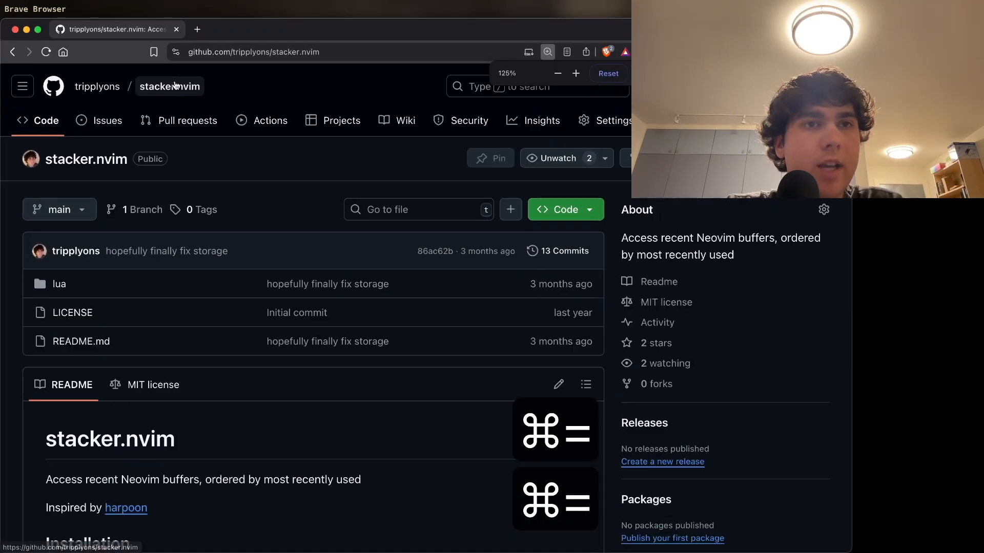
{"action": "key", "text": "super+equal"}
{"action": "key", "text": "super+equal"}
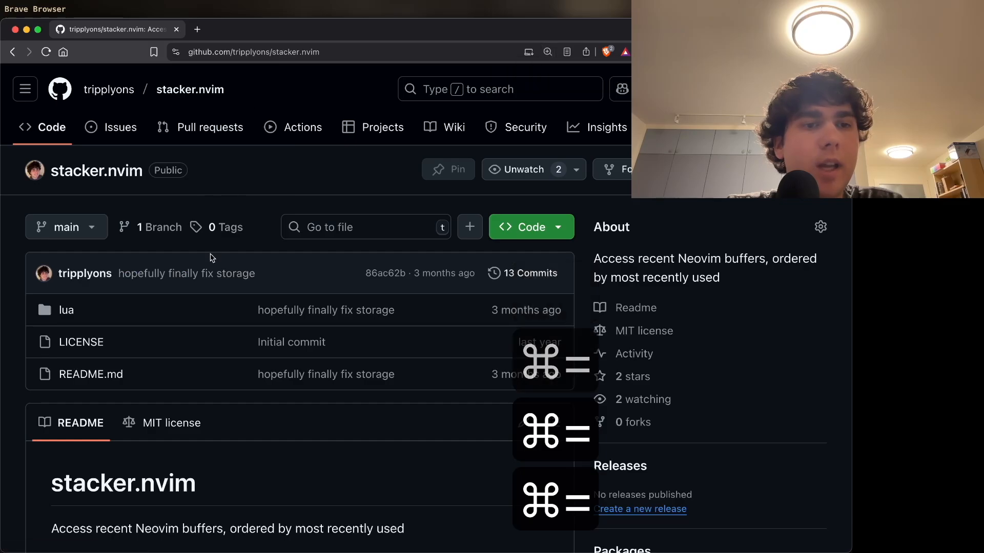
{"action": "scroll", "coordinate": [212, 257], "scroll_direction": "down", "scroll_amount": 4}
{"action": "scroll", "coordinate": [212, 256], "scroll_direction": "up", "scroll_amount": 2}
{"action": "scroll", "coordinate": [212, 384], "scroll_direction": "up", "scroll_amount": 2}
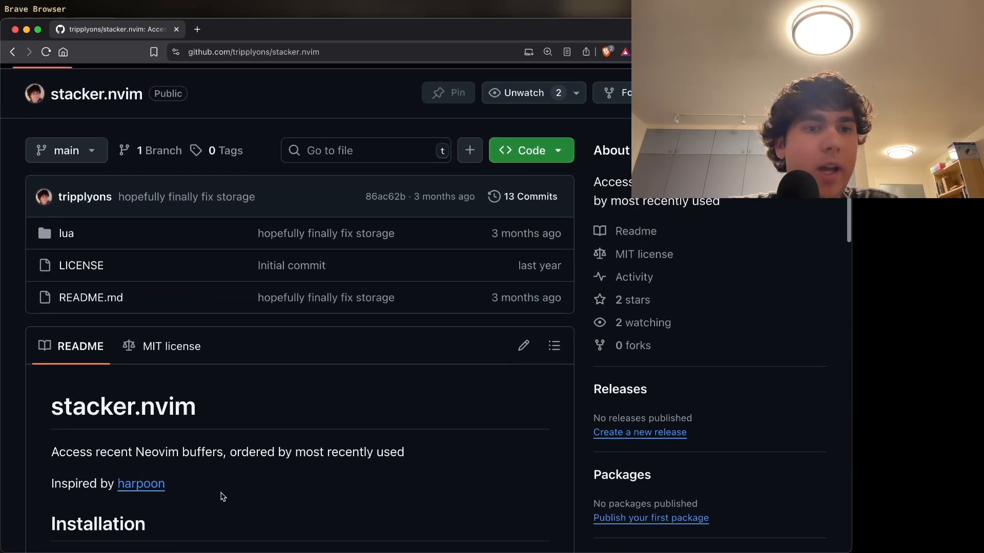
{"action": "left_click", "coordinate": [144, 485], "text": "super"}
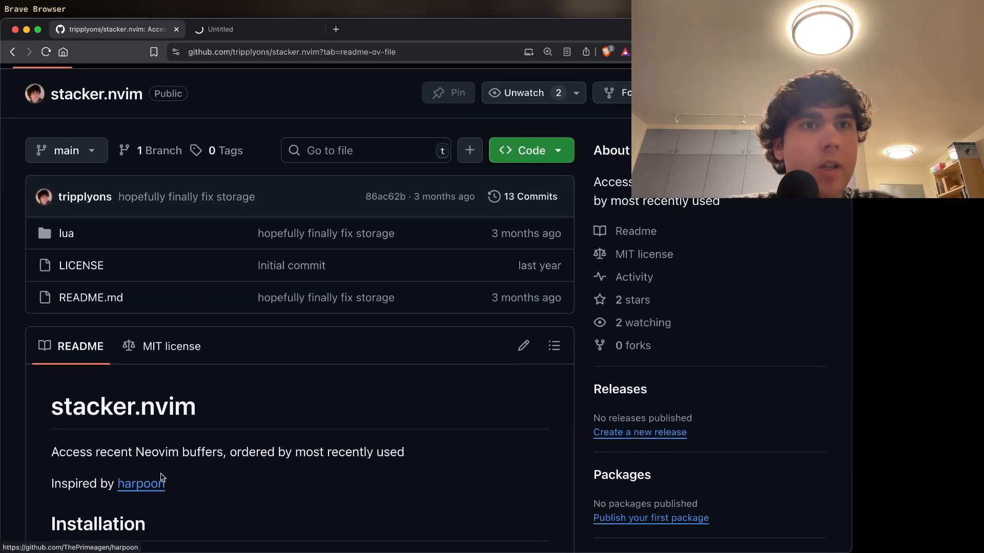
View the harpoon README, hop to WezTerm and back, then return to the stacker.nvim repository tab
{"action": "key", "text": "ctrl+Tab"}
{"action": "scroll", "coordinate": [239, 368], "scroll_direction": "down", "scroll_amount": 5}
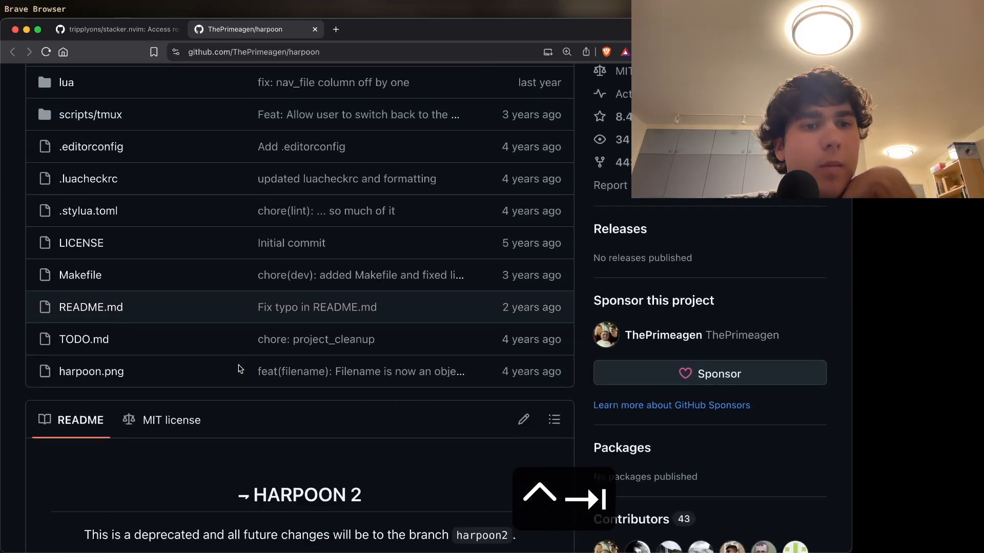
{"action": "scroll", "coordinate": [239, 369], "scroll_direction": "down", "scroll_amount": 2}
{"action": "scroll", "coordinate": [238, 368], "scroll_direction": "down", "scroll_amount": 4}
{"action": "scroll", "coordinate": [238, 369], "scroll_direction": "down", "scroll_amount": 3}
{"action": "scroll", "coordinate": [239, 368], "scroll_direction": "down", "scroll_amount": 3}
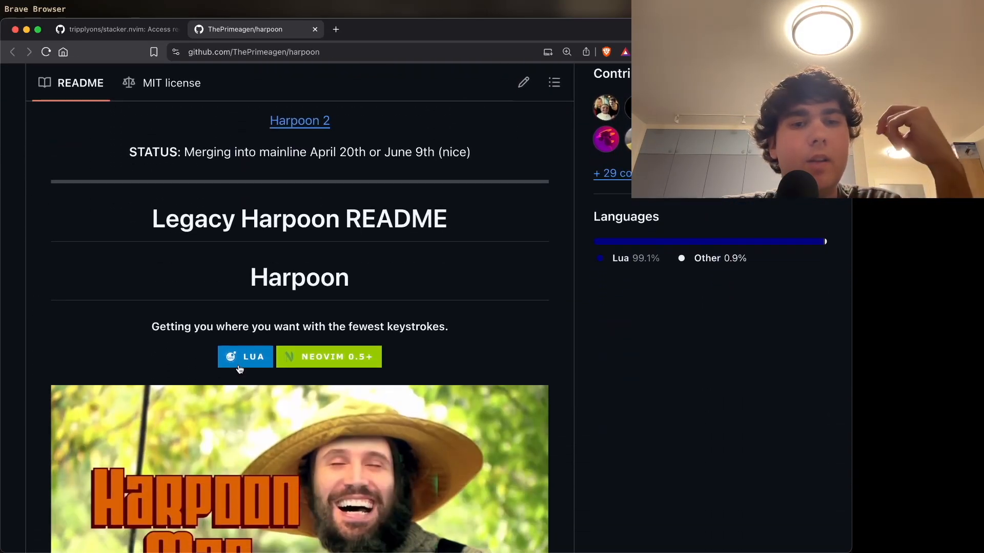
{"action": "scroll", "coordinate": [239, 369], "scroll_direction": "down", "scroll_amount": 6}
{"action": "scroll", "coordinate": [239, 368], "scroll_direction": "down", "scroll_amount": 5}
{"action": "scroll", "coordinate": [238, 368], "scroll_direction": "down", "scroll_amount": 2}
{"action": "scroll", "coordinate": [239, 369], "scroll_direction": "down", "scroll_amount": 3}
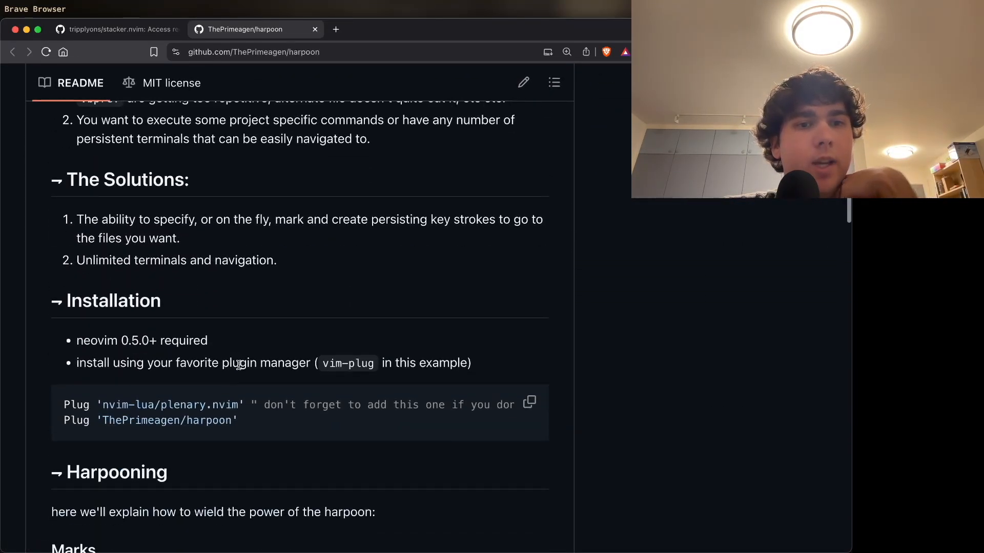
{"action": "scroll", "coordinate": [238, 368], "scroll_direction": "down", "scroll_amount": 3}
{"action": "key", "text": "ctrl+alt+shift+super+w"}
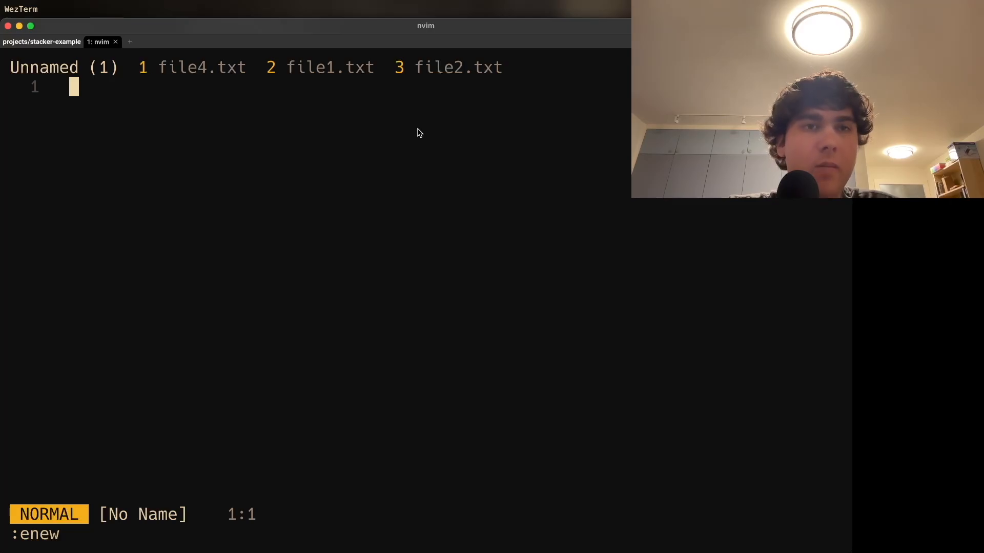
{"action": "key", "text": "super+Tab"}
{"action": "scroll", "coordinate": [325, 362], "scroll_direction": "down", "scroll_amount": 5}
{"action": "scroll", "coordinate": [324, 362], "scroll_direction": "down", "scroll_amount": 5}
{"action": "scroll", "coordinate": [324, 362], "scroll_direction": "down", "scroll_amount": 5}
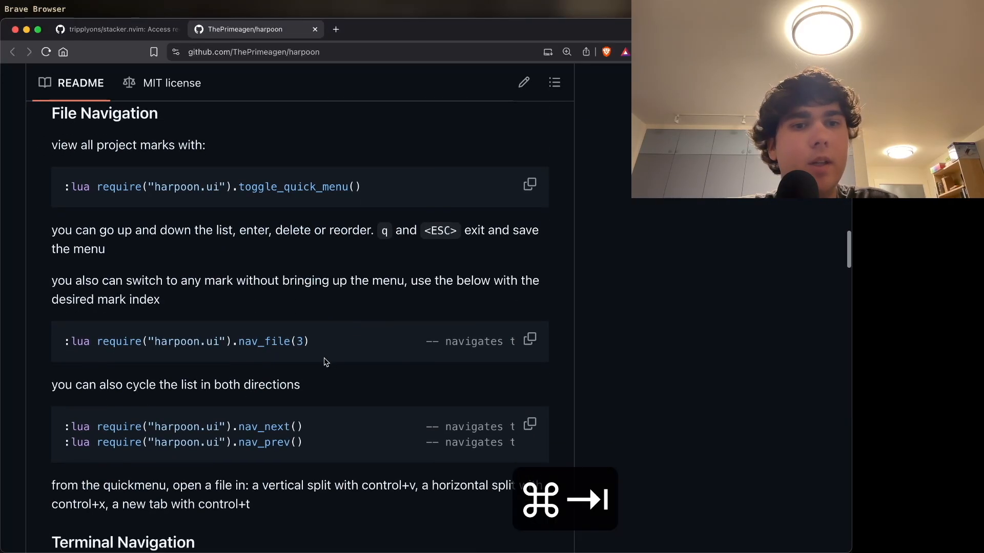
{"action": "scroll", "coordinate": [324, 361], "scroll_direction": "down", "scroll_amount": 1}
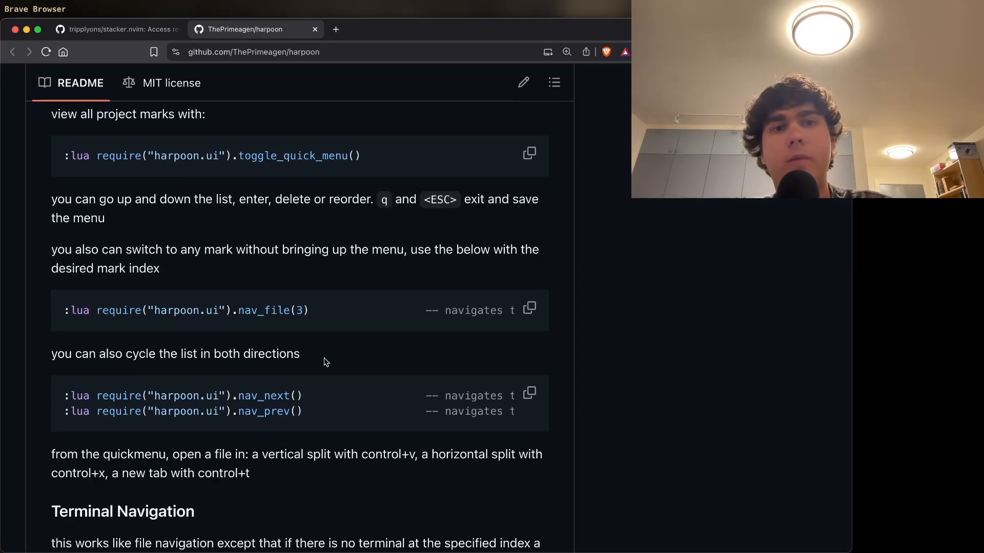
{"action": "key", "text": "super+1"}
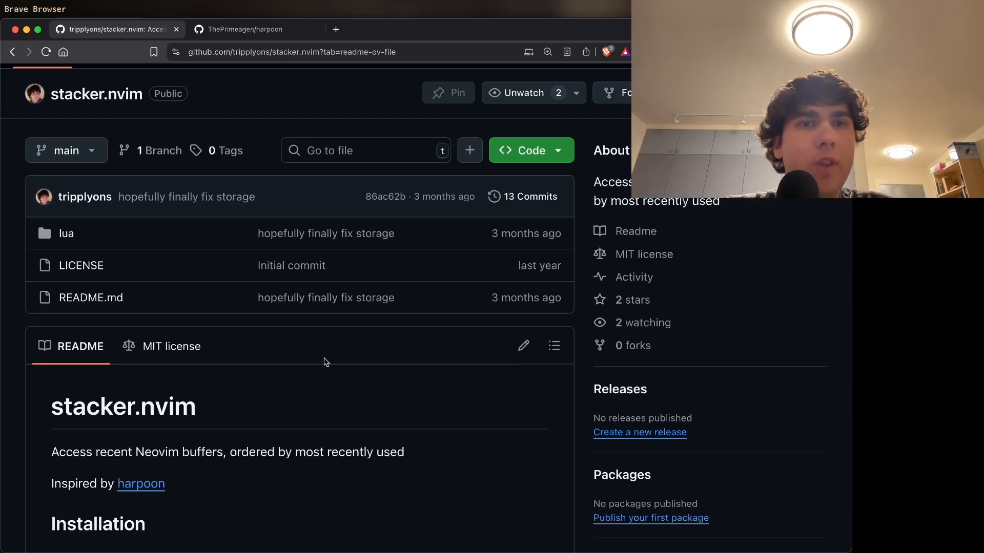
{"action": "scroll", "coordinate": [324, 362], "scroll_direction": "up", "scroll_amount": 3}
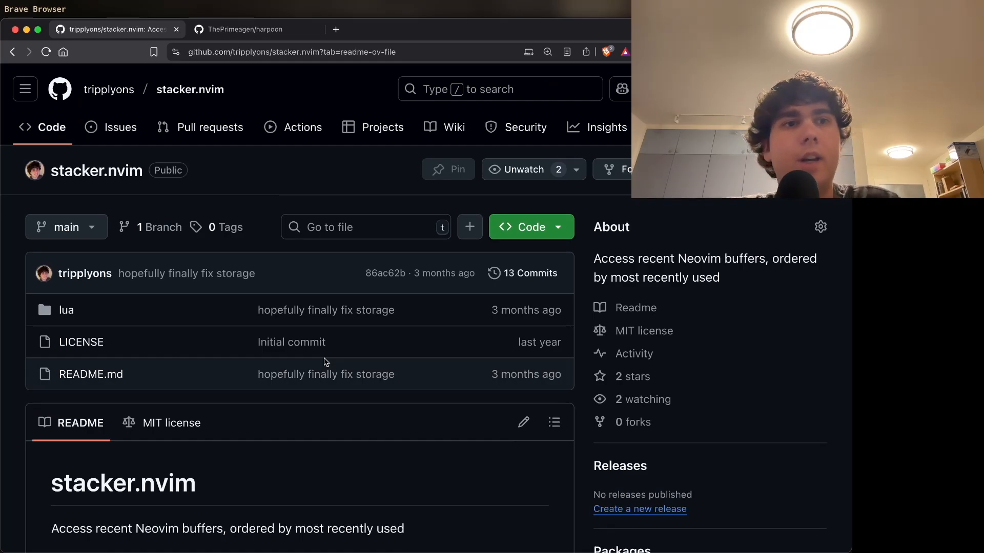
After a quick detour to WezTerm, search for pin-active in a new browser tab
{"action": "key", "text": "ctrl+alt+shift+super+w"}
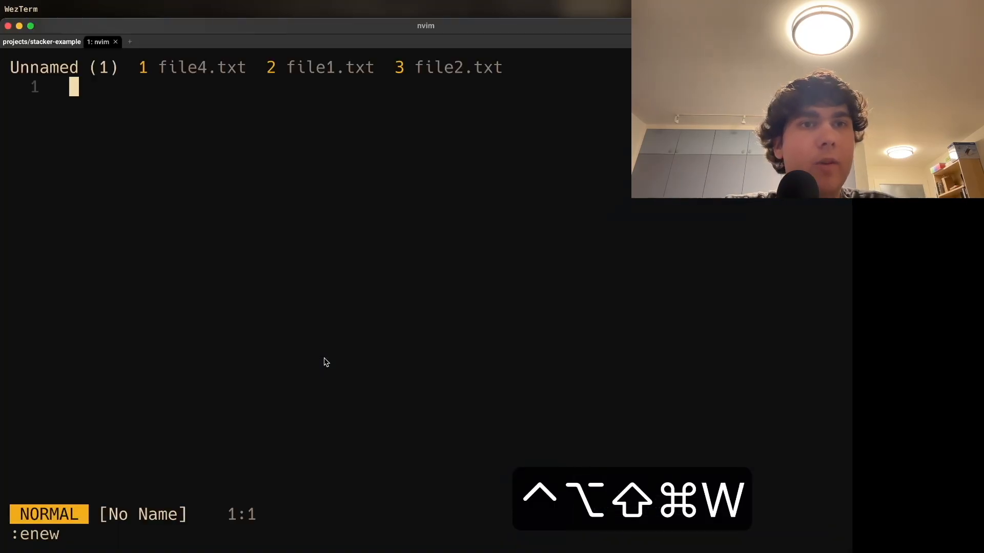
{"action": "key", "text": "super+Tab"}
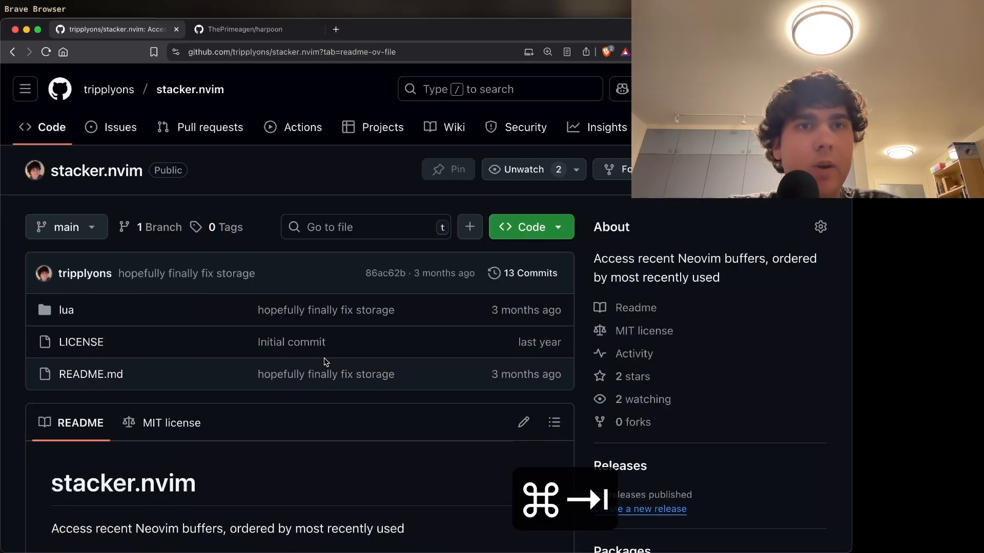
{"action": "key", "text": "super+t"}
{"action": "type", "text": "pin-active"}
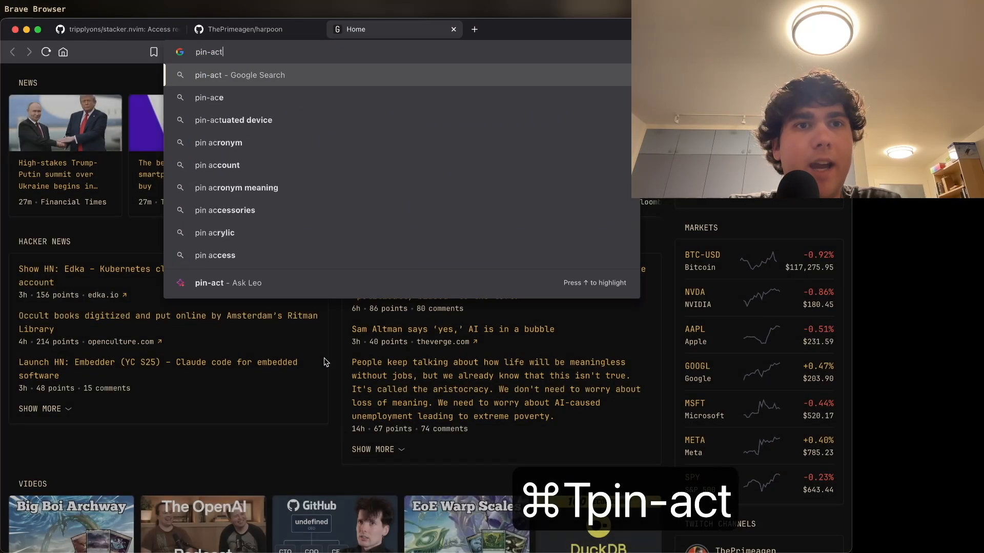
{"action": "key", "text": "Return"}
{"action": "scroll", "coordinate": [324, 358], "scroll_direction": "down", "scroll_amount": 3}
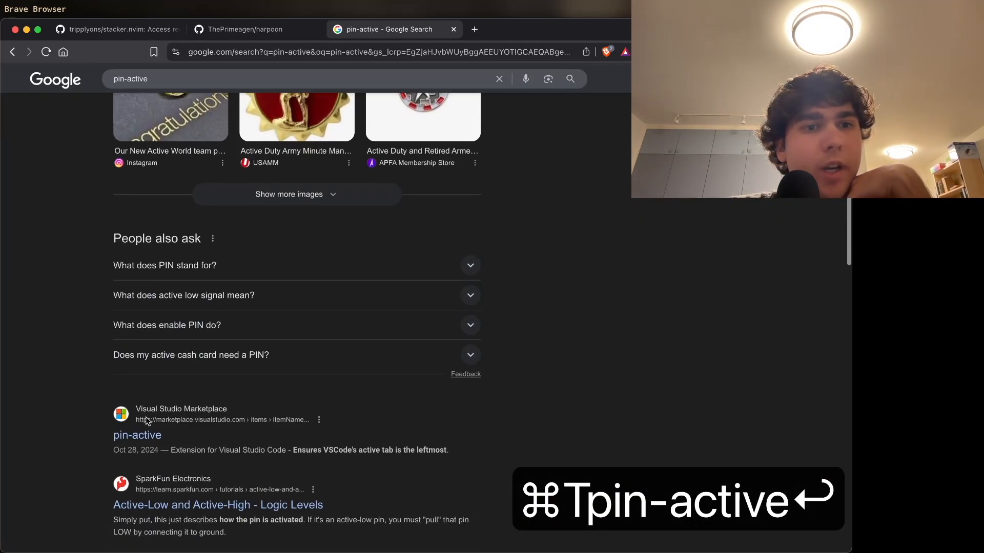
{"action": "scroll", "coordinate": [230, 369], "scroll_direction": "up", "scroll_amount": 3}
{"action": "scroll", "coordinate": [155, 372], "scroll_direction": "down", "scroll_amount": 3}
Open the pin-active Visual Studio Marketplace listing, then return to Neovim's empty buffer in WezTerm
{"action": "left_click", "coordinate": [136, 429]}
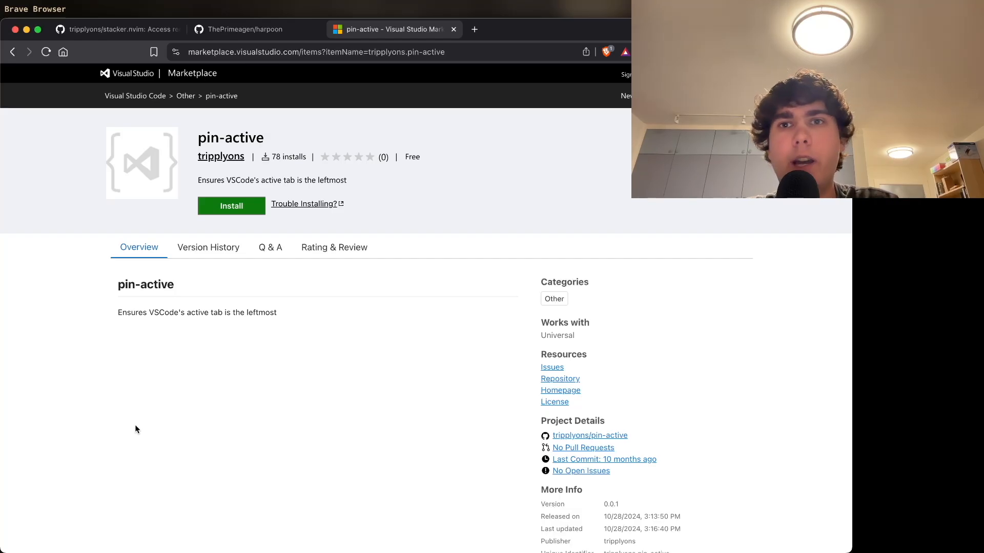
{"action": "key", "text": "super+Tab"}
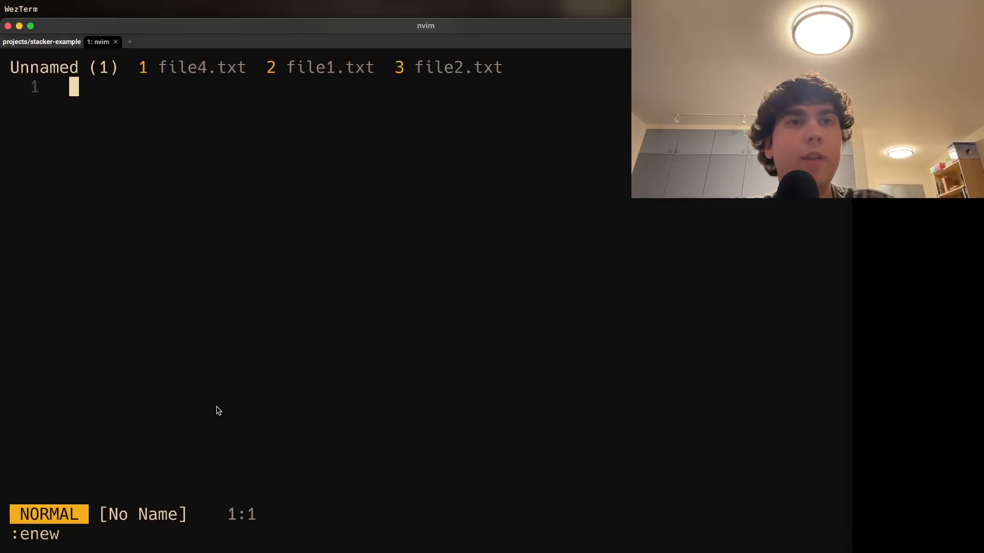